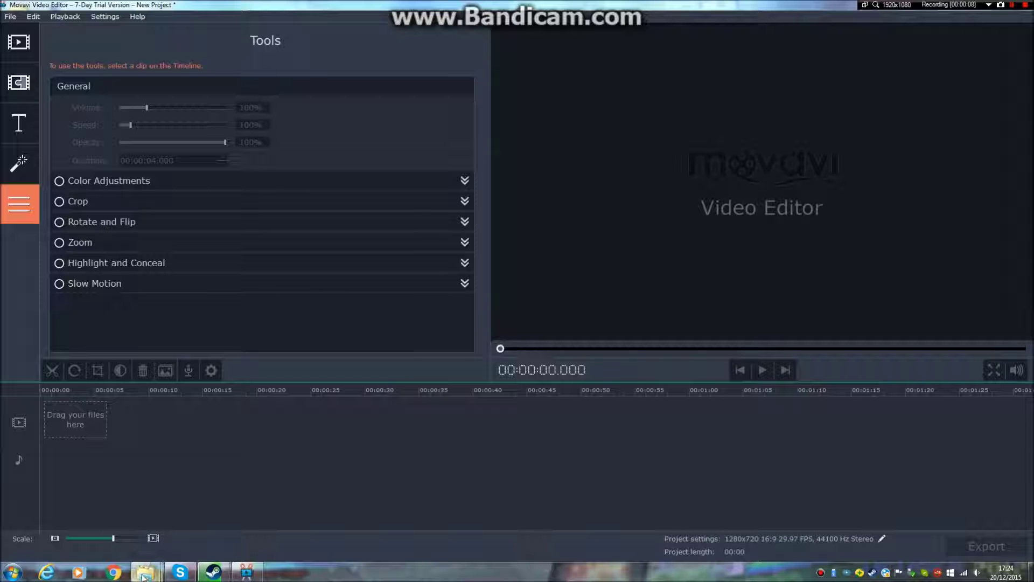
# Drag 'Survivers LV Part 1' from the Bandicam folder onto the timeline, then show the Import options
pyautogui.moveTo(144, 572)
pyautogui.click(132, 504)
pyautogui.moveTo(431, 139)
pyautogui.mouseDown()
pyautogui.moveTo(753, 467)
pyautogui.moveTo(801, 466)
pyautogui.mouseUp()
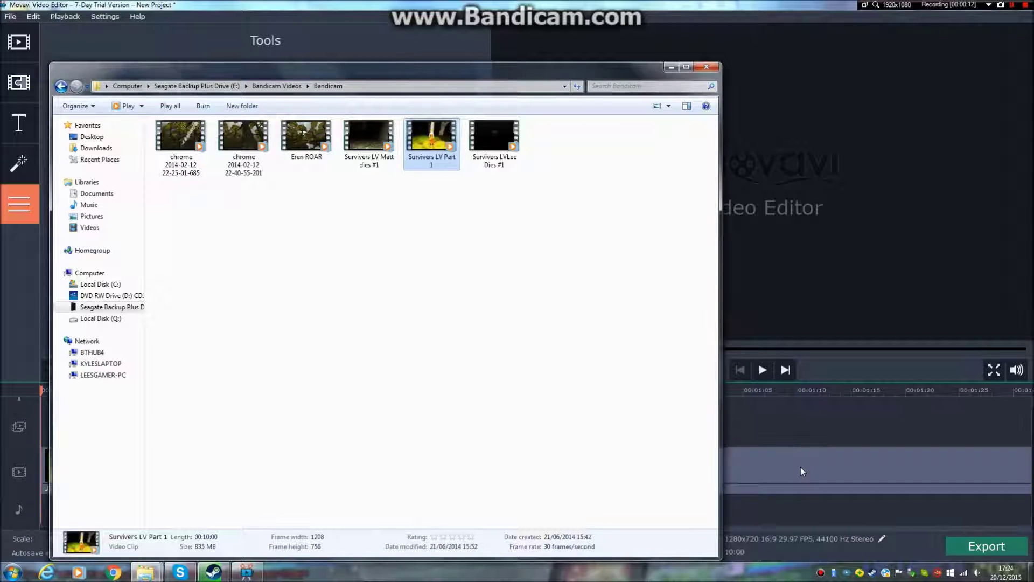
pyautogui.click(749, 413)
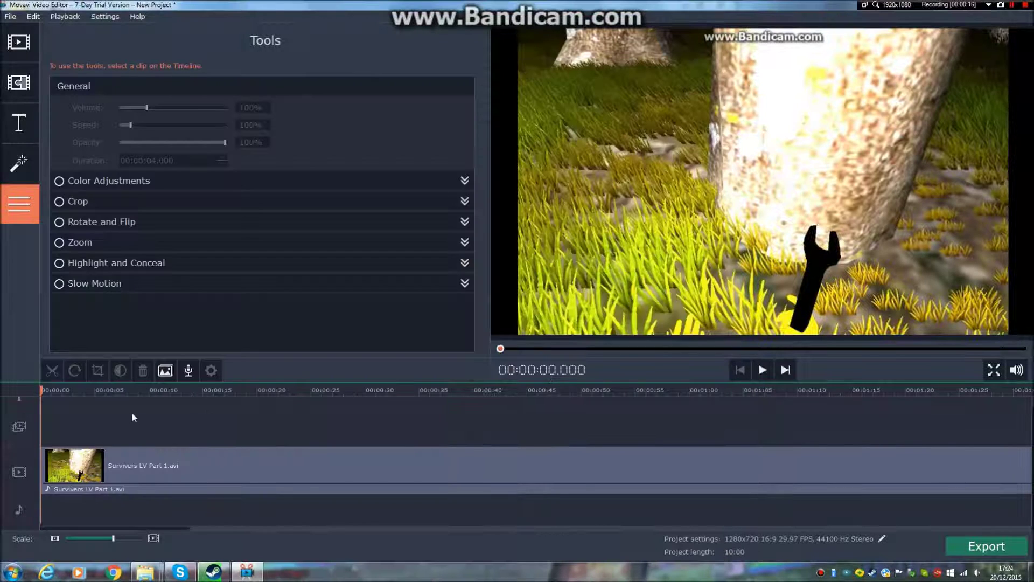
pyautogui.click(21, 43)
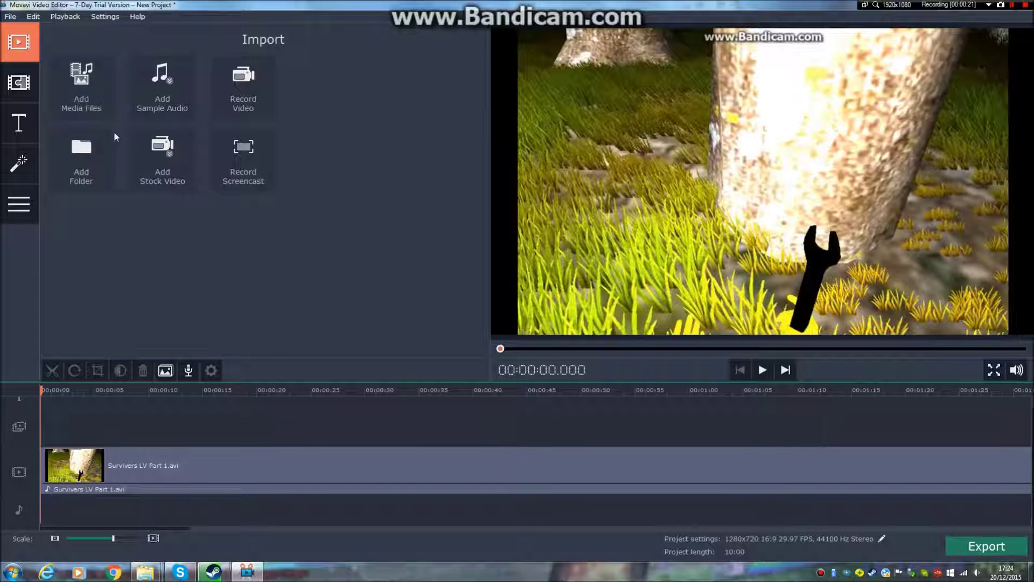
# Show the clip tools and scrub the gameplay preview ahead to about 05:39
pyautogui.click(23, 211)
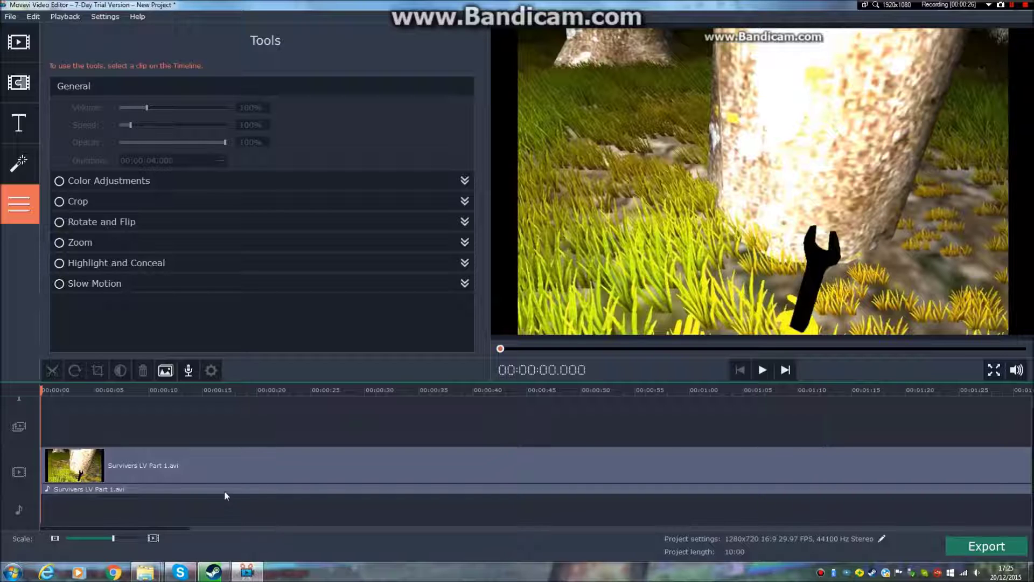
pyautogui.moveTo(619, 349); pyautogui.dragTo(798, 355)
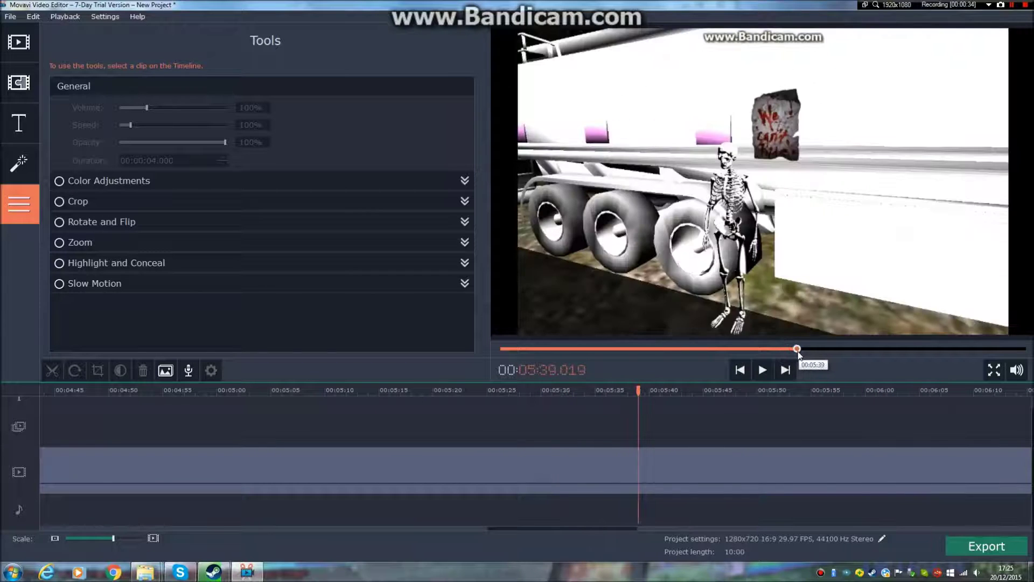
# Cut the gameplay clip off the timeline using its context menu
pyautogui.rightClick(647, 457)
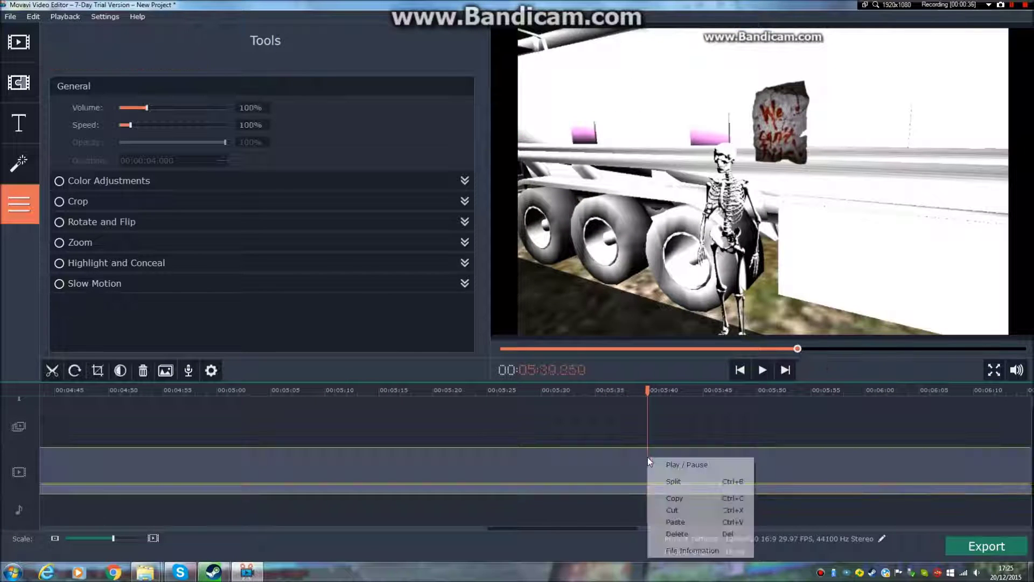
pyautogui.click(684, 511)
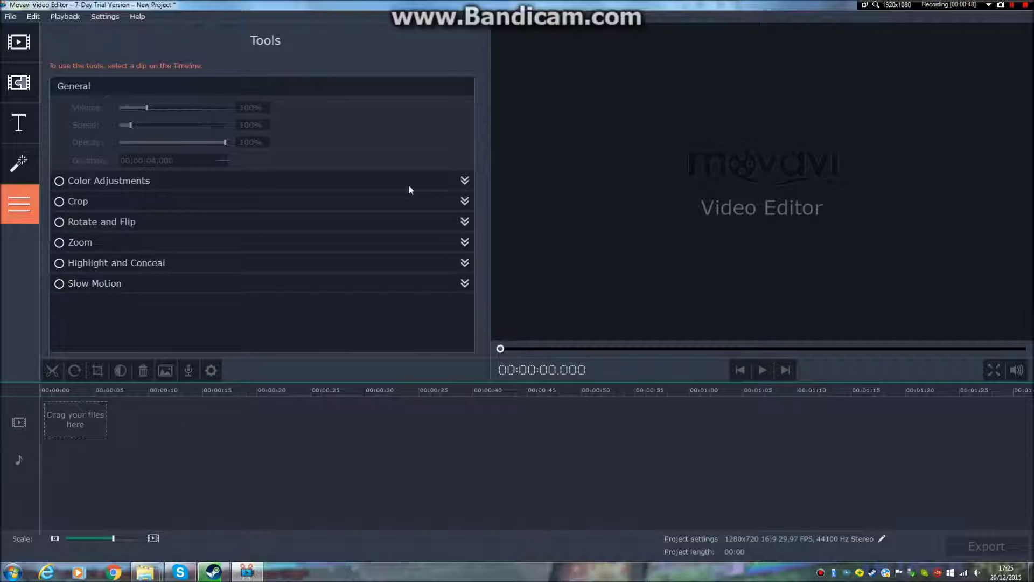
# Paste the gameplay clip back and position playback at about 05:38
pyautogui.hotkey('ctrl', 'v')
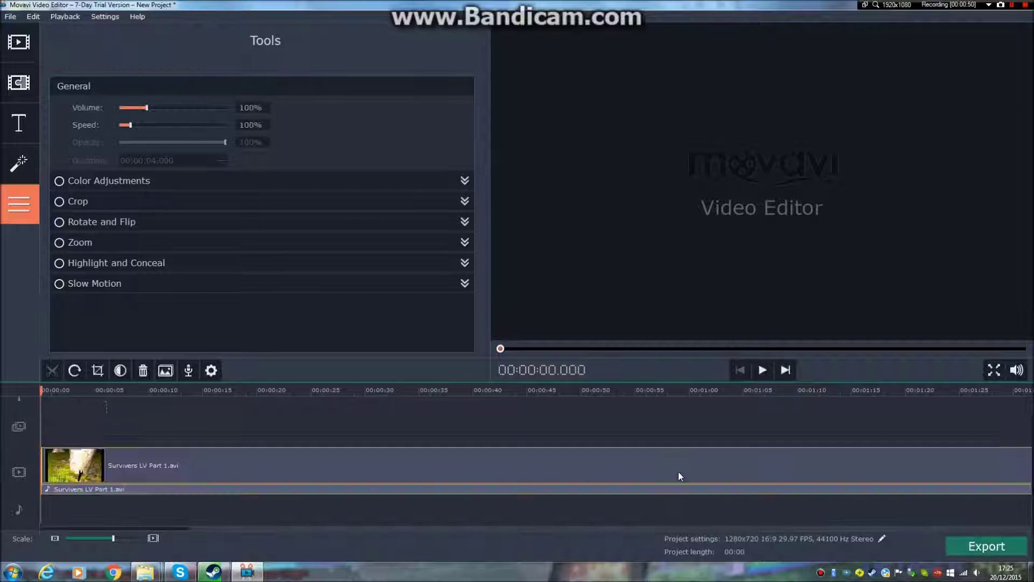
pyautogui.click(790, 348)
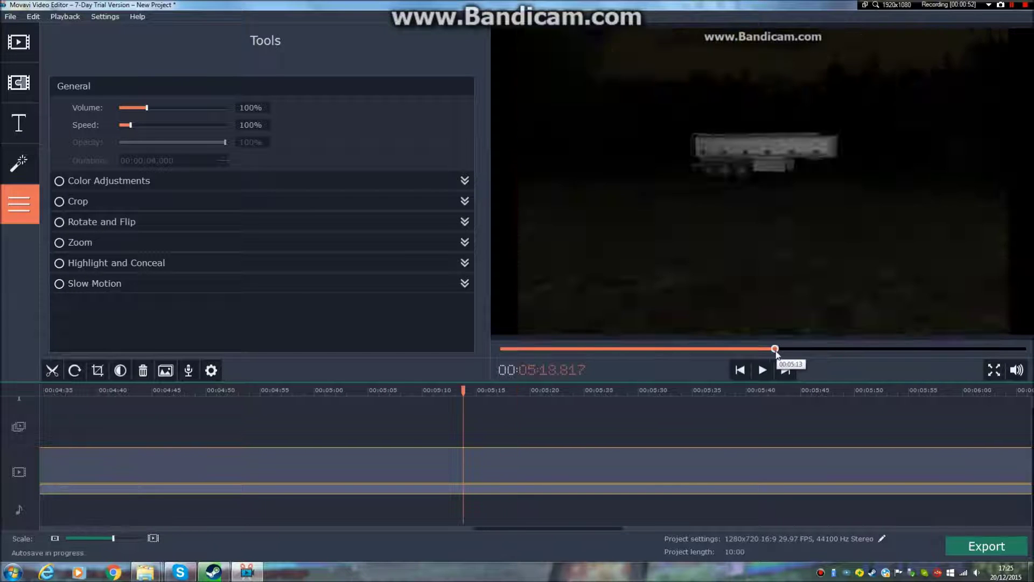
pyautogui.moveTo(792, 349); pyautogui.dragTo(797, 350)
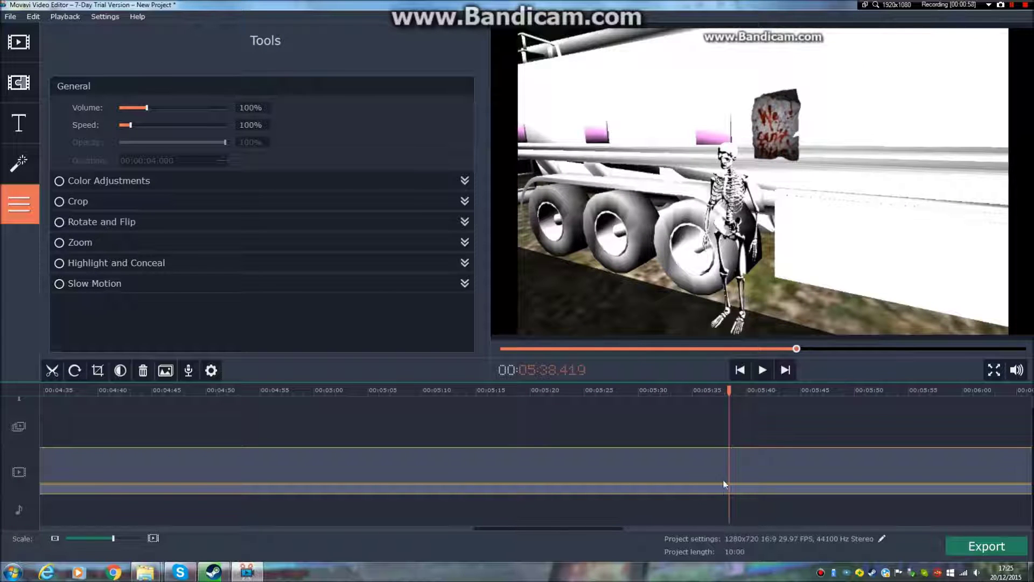
# Split the clip there, delete the opening portion, and play the 04:21 result
pyautogui.click(52, 371)
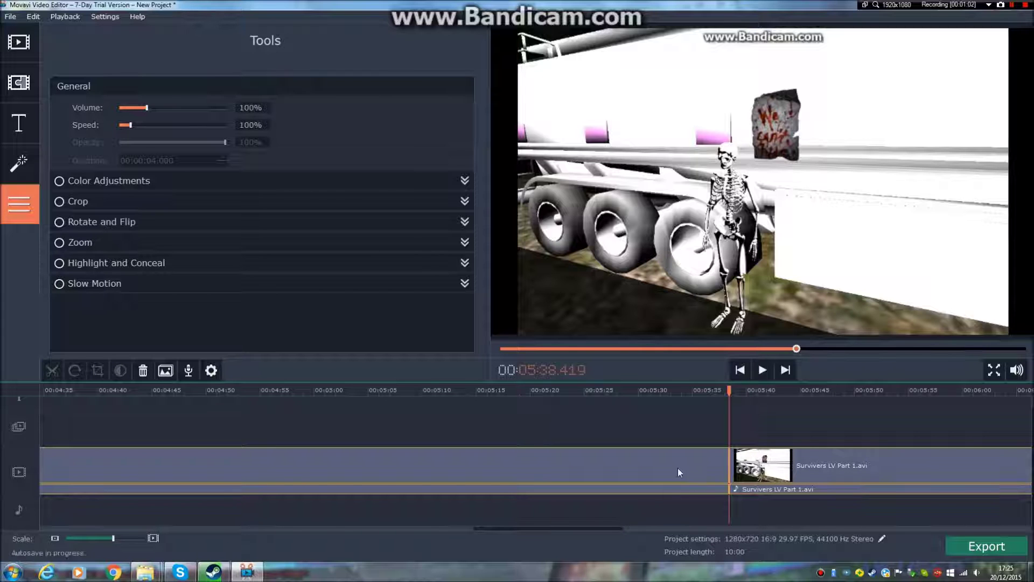
pyautogui.click(655, 462)
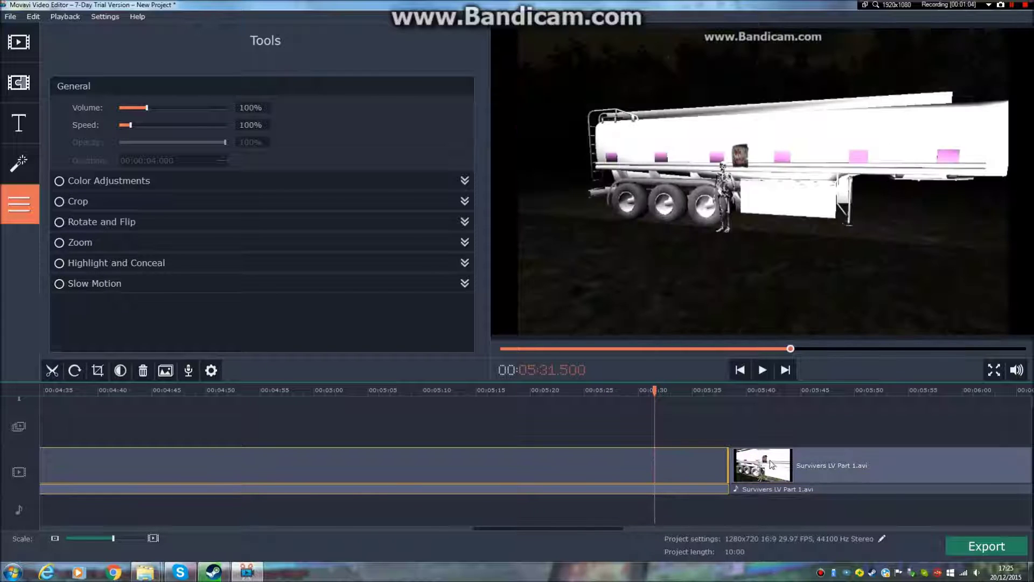
pyautogui.press('Delete')
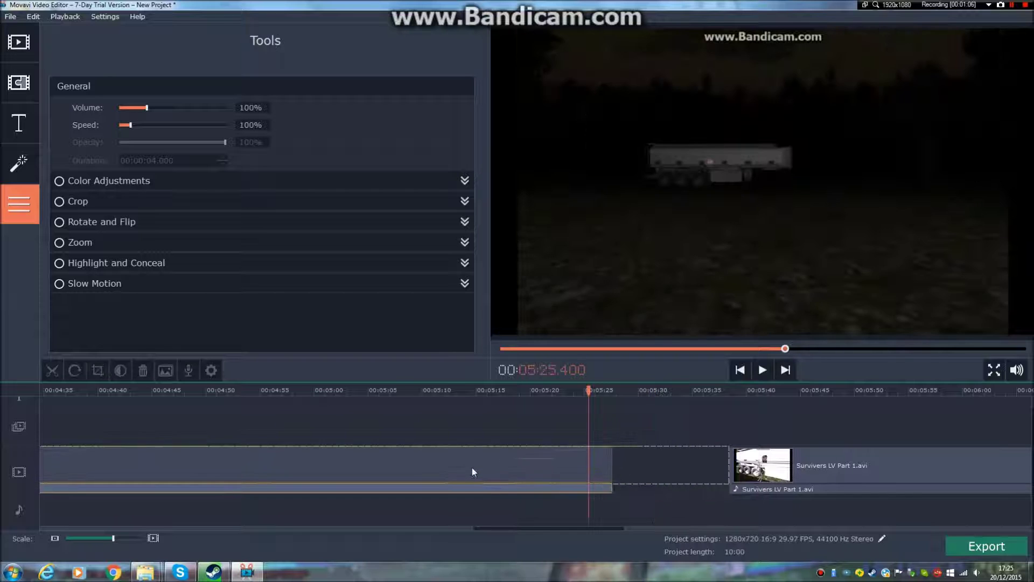
pyautogui.rightClick(442, 465)
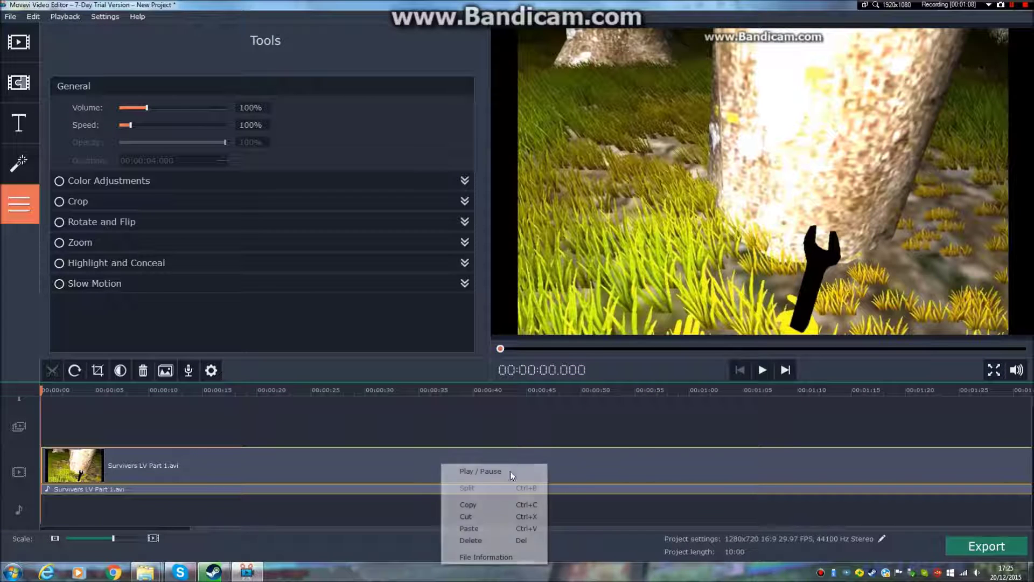
pyautogui.click(497, 539)
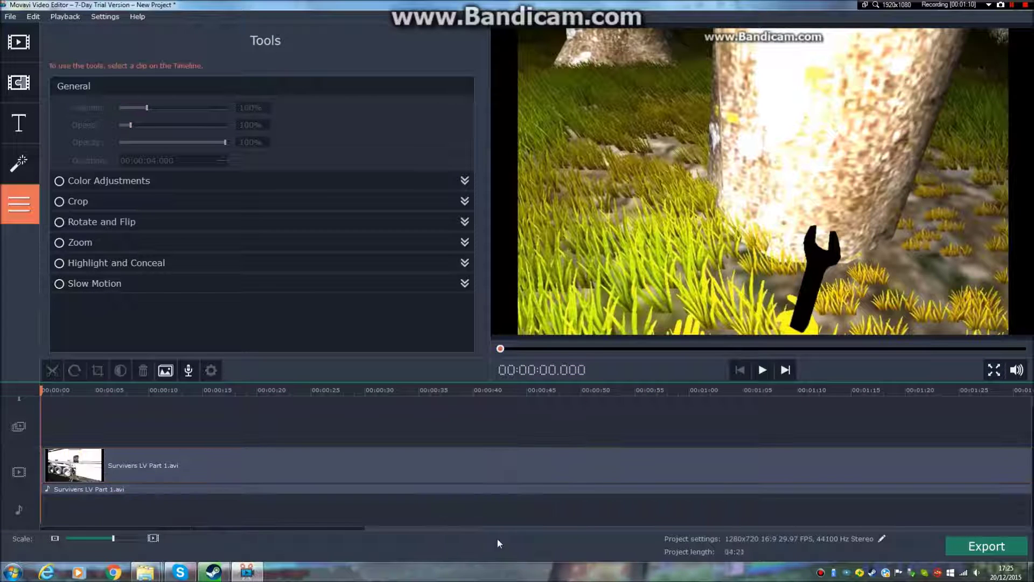
pyautogui.click(763, 370)
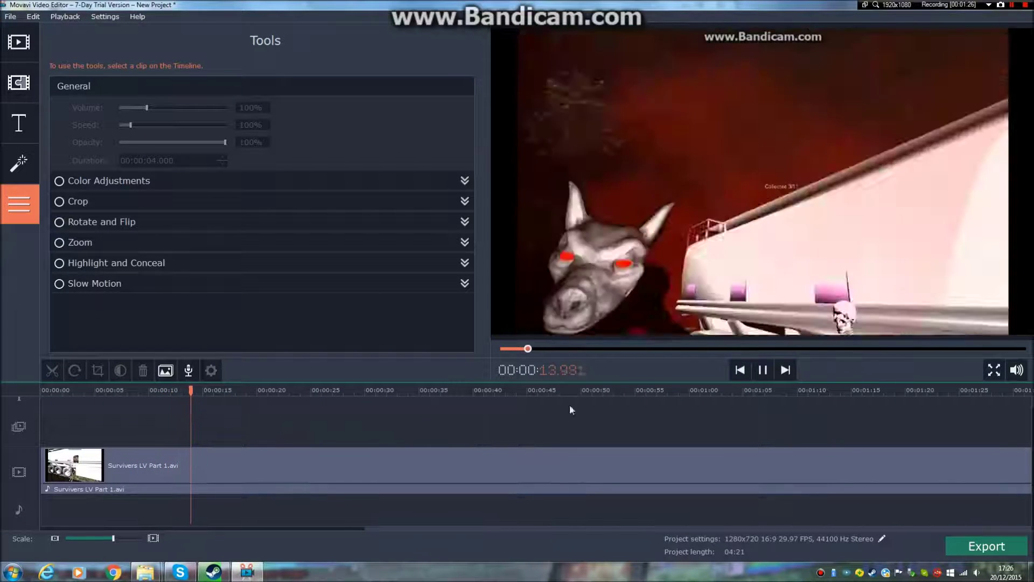
pyautogui.click(763, 374)
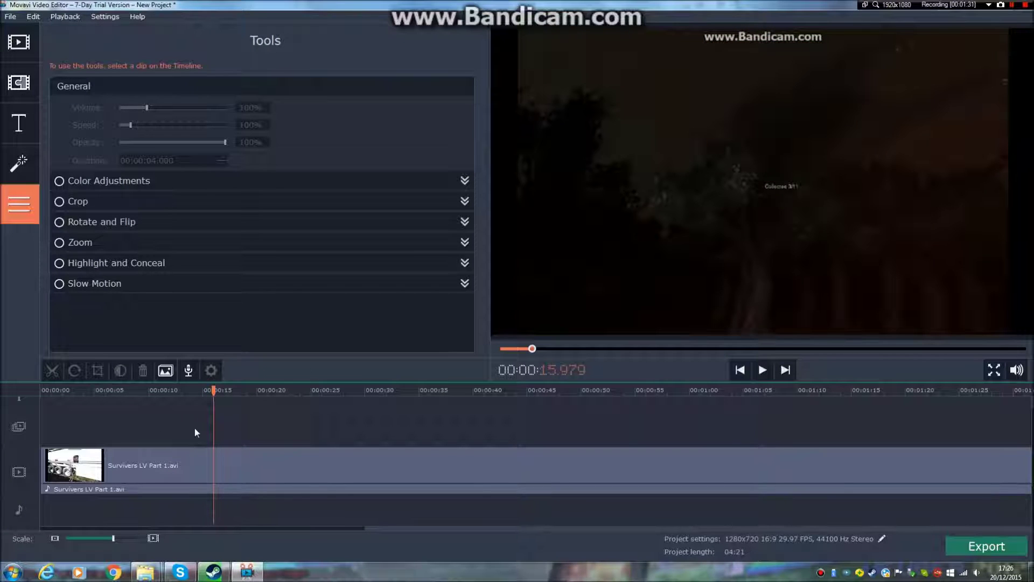
# Drag the Franz Liszt Hungarian Rhapsody no.2 mp3 from MELODY MUSIC onto the timeline and slide it to 00:00
pyautogui.click(145, 572)
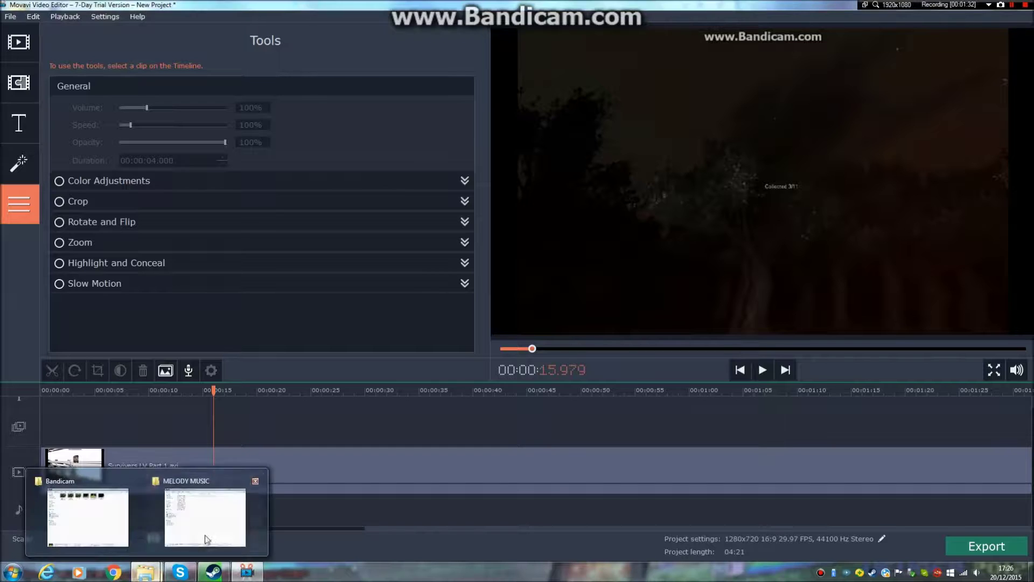
pyautogui.click(207, 539)
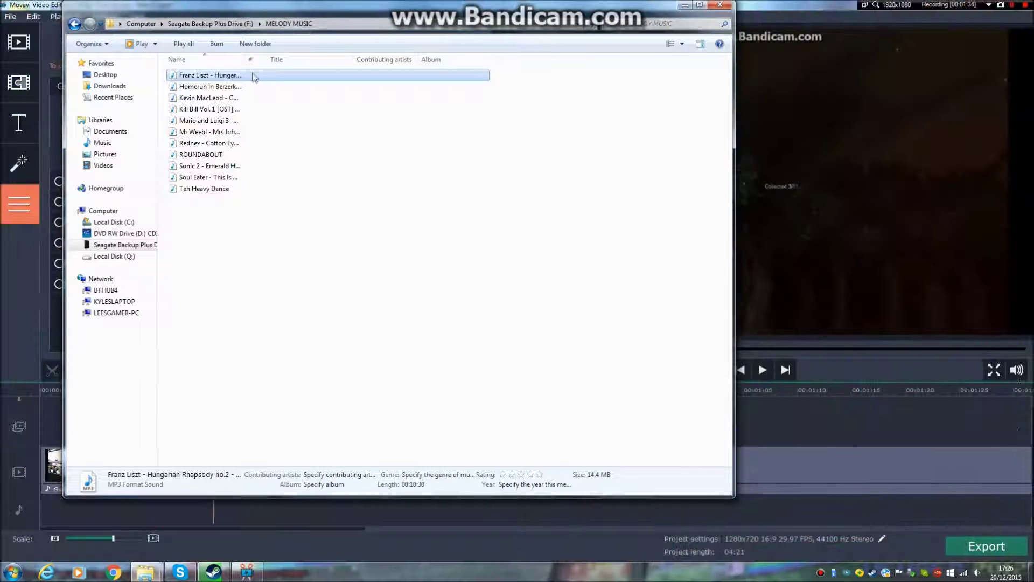
pyautogui.moveTo(254, 77); pyautogui.dragTo(776, 506)
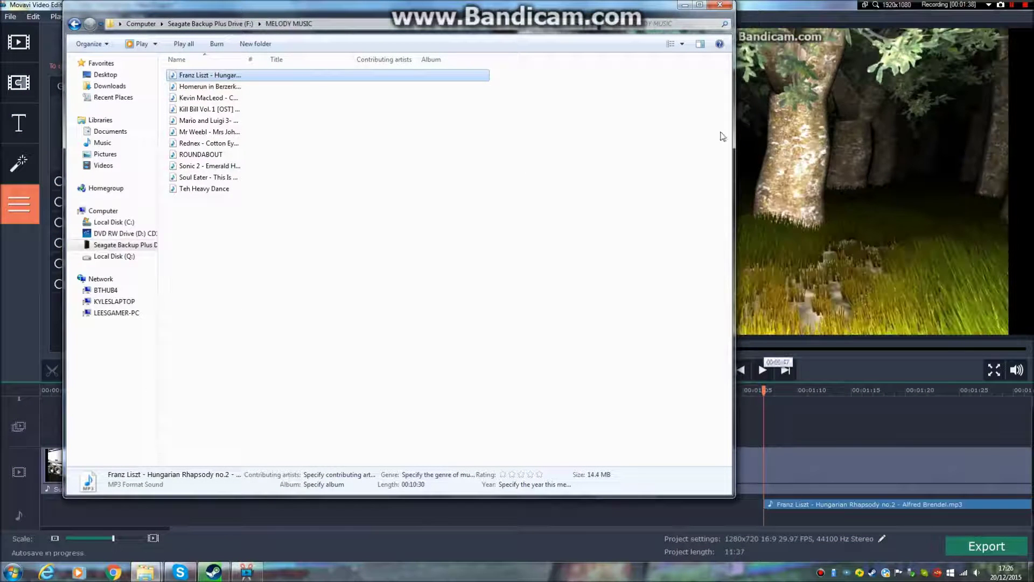
pyautogui.click(720, 5)
pyautogui.moveTo(676, 506); pyautogui.dragTo(26, 502)
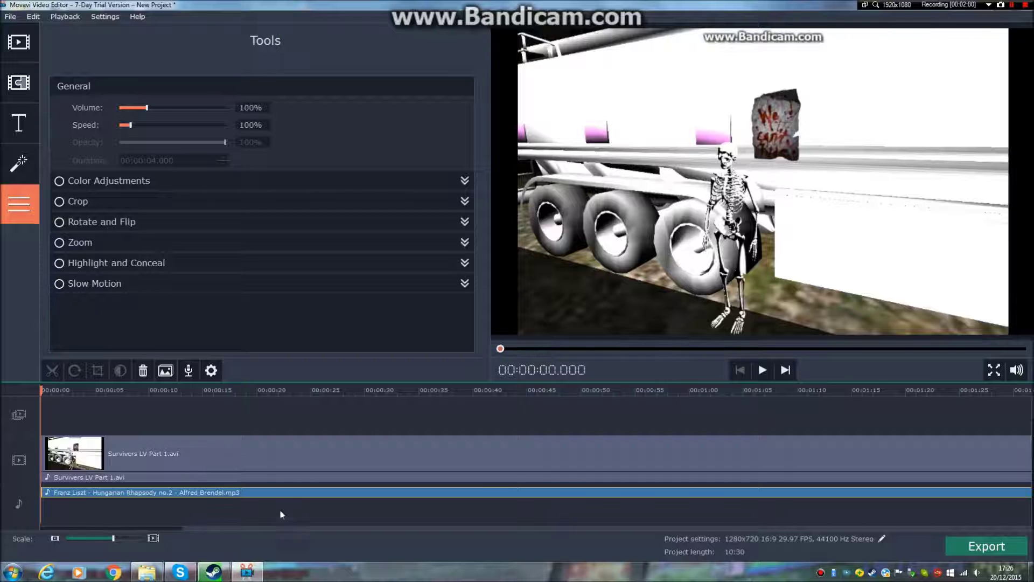
pyautogui.click(763, 372)
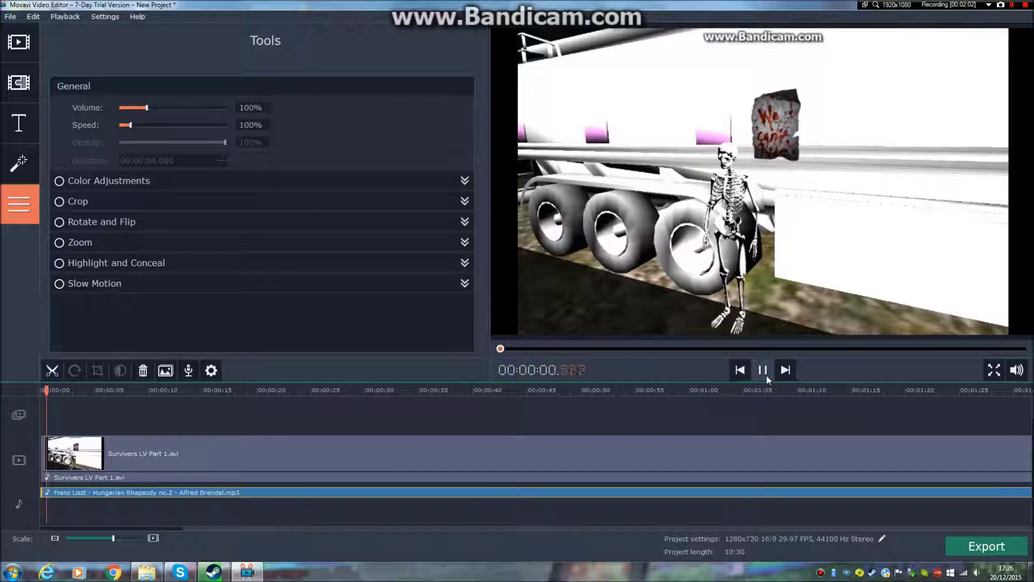
pyautogui.click(441, 480)
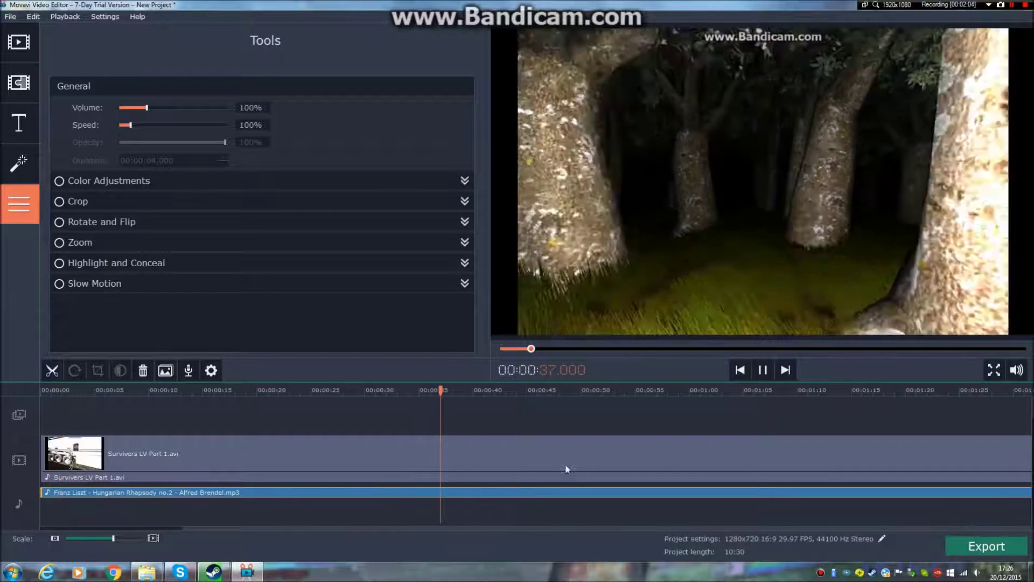
pyautogui.click(761, 371)
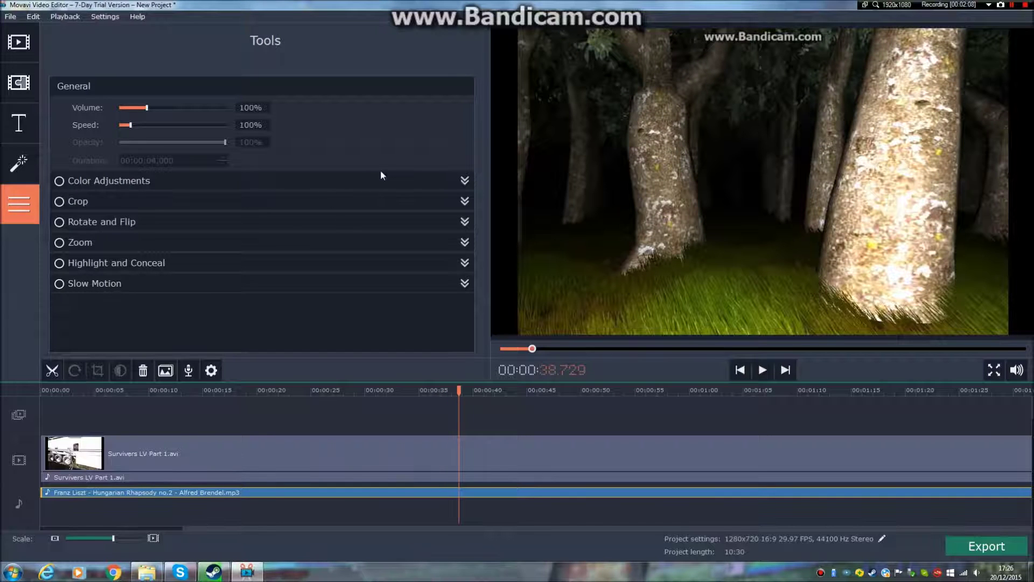
pyautogui.click(377, 495)
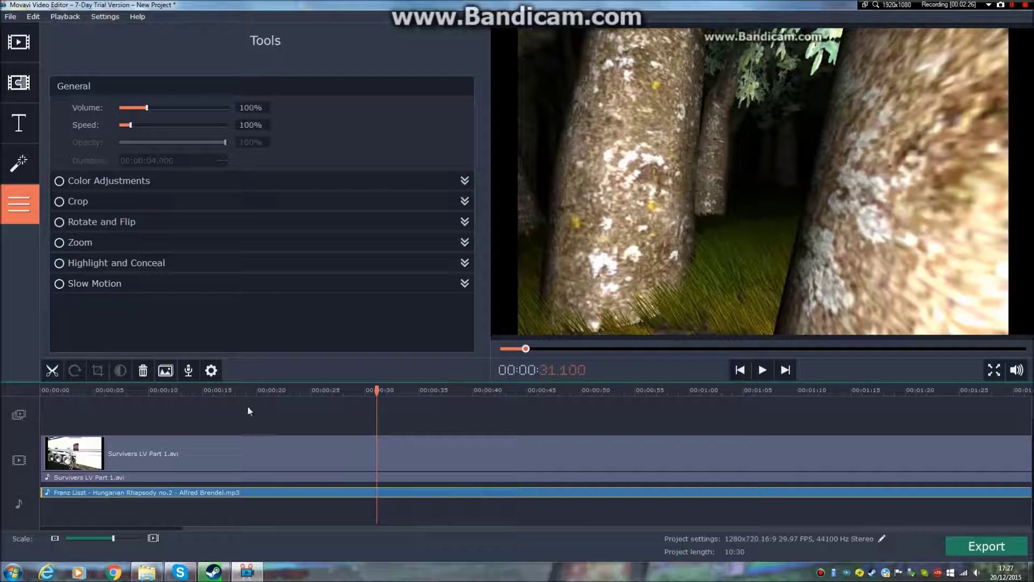
# Browse the Filters gallery, switch back to Tools, revisit Filters, then view the Titles templates
pyautogui.click(19, 163)
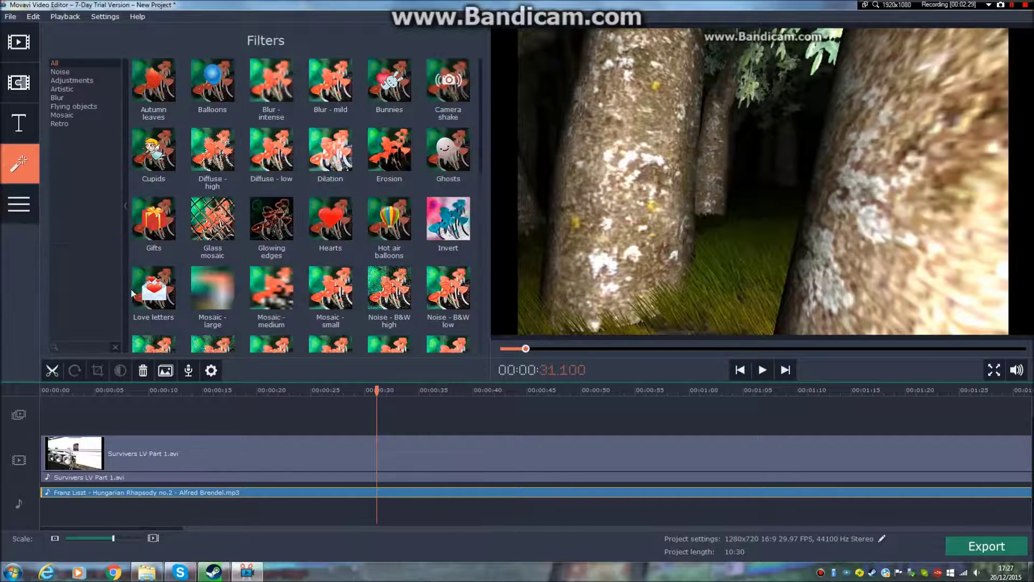
pyautogui.click(27, 206)
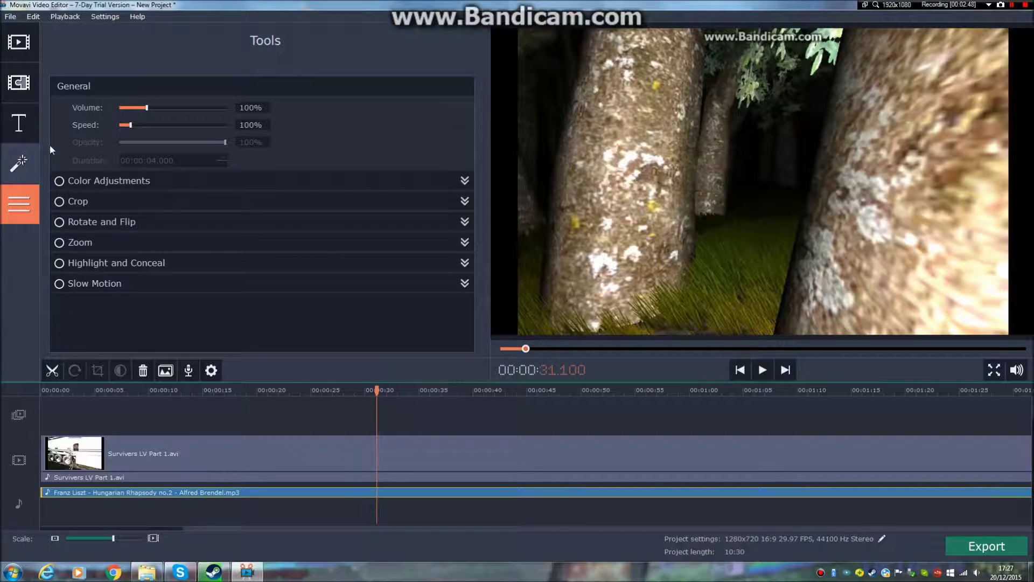
pyautogui.click(21, 151)
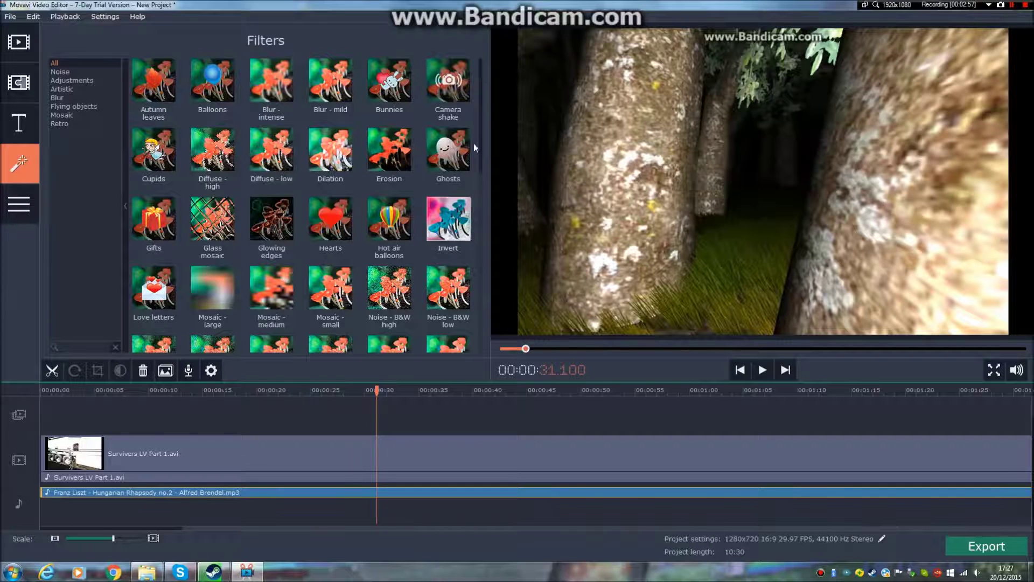
pyautogui.click(19, 123)
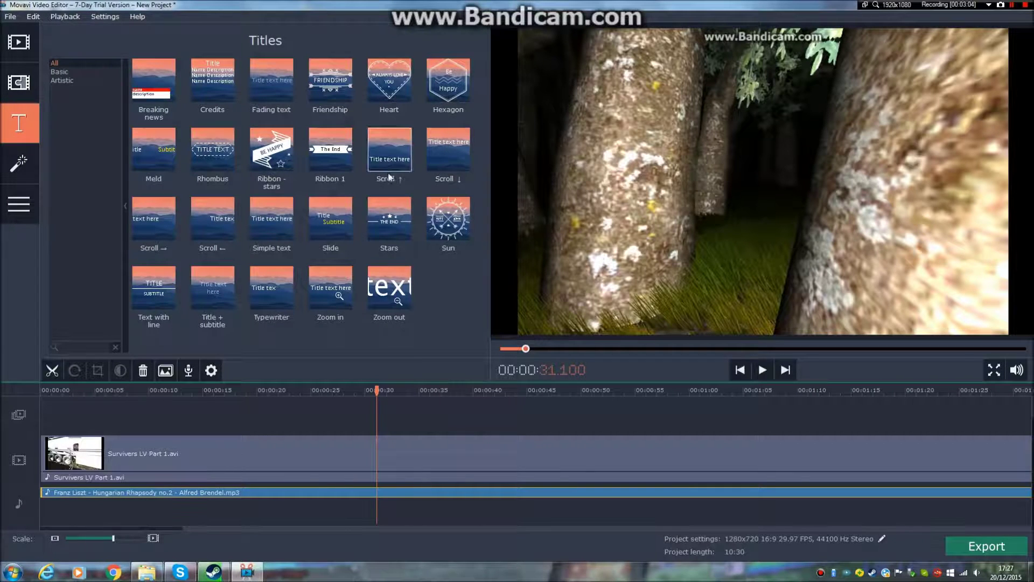
# Look through the Transitions gallery, then return to the Import options
pyautogui.click(18, 70)
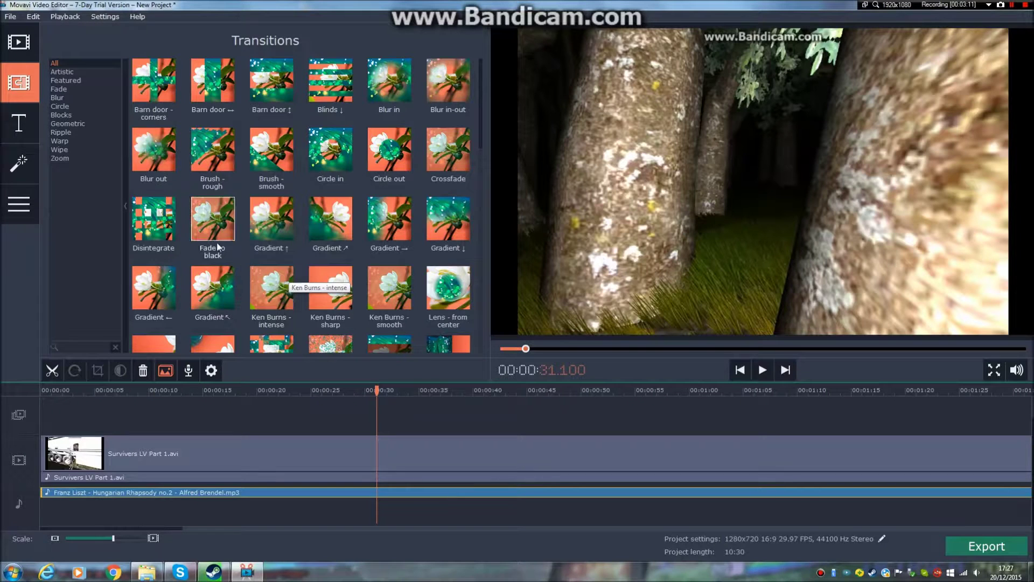
pyautogui.click(24, 47)
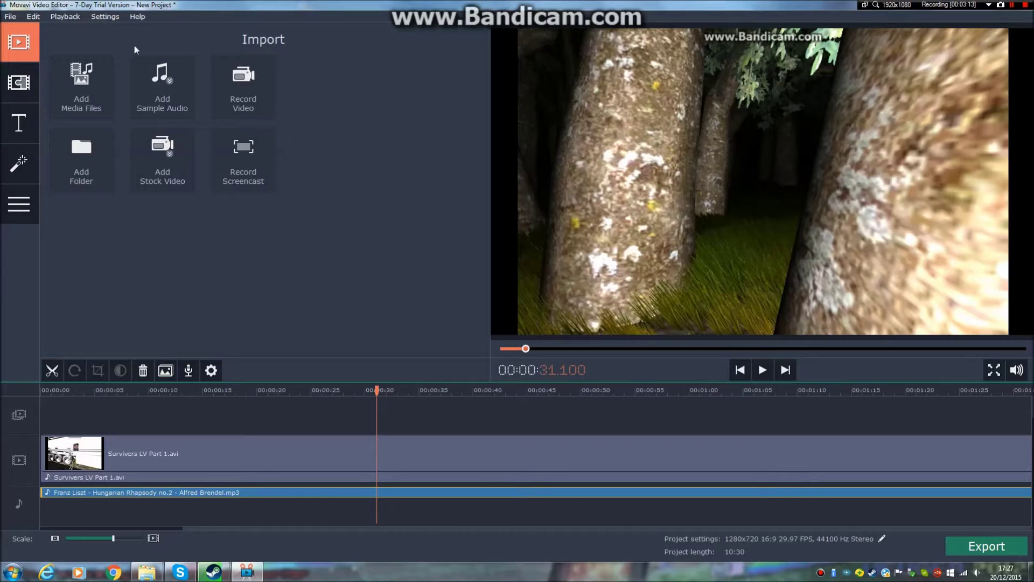